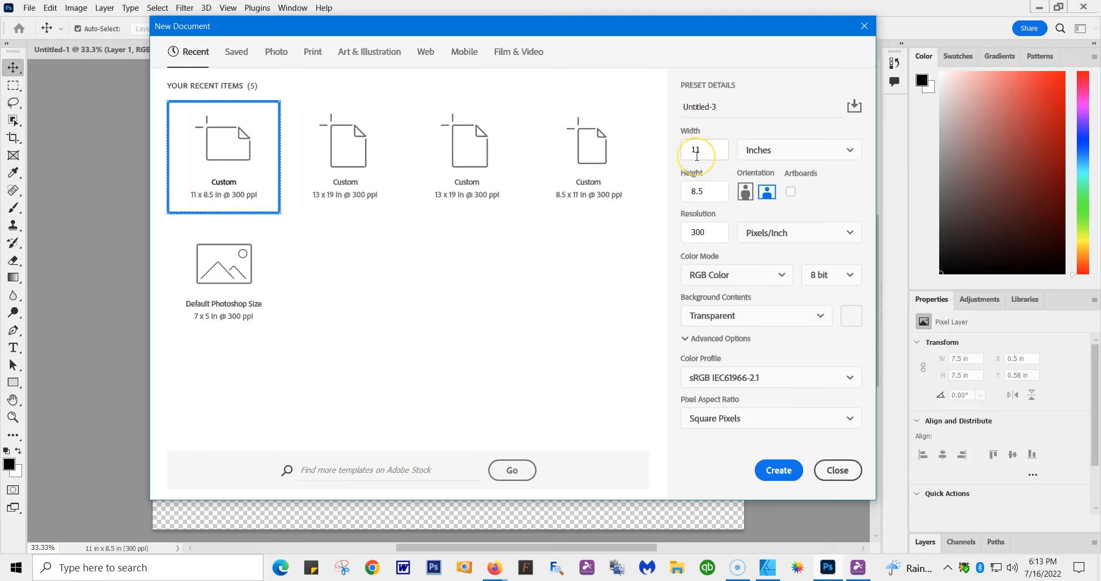
- Create an 11 x 8.5 inch landscape document at 300 pixels/inch with RGB Color, transparent background, sRGB IEC61966-2.1 profile and Square Pixels
{"action": "left_click", "coordinate": [770, 192]}
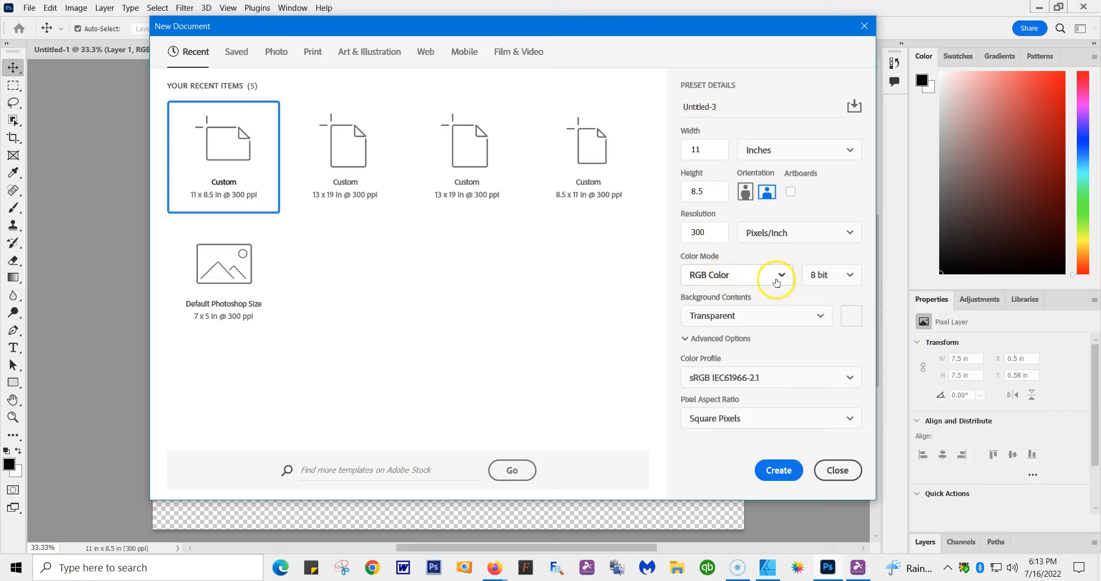
{"action": "left_click", "coordinate": [684, 338]}
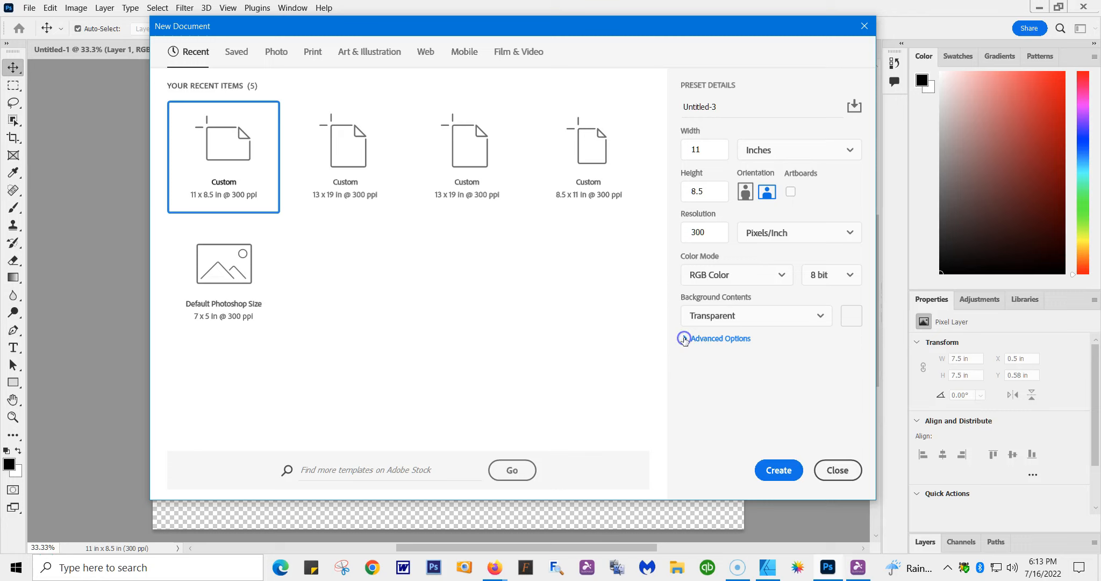
{"action": "left_click", "coordinate": [685, 338]}
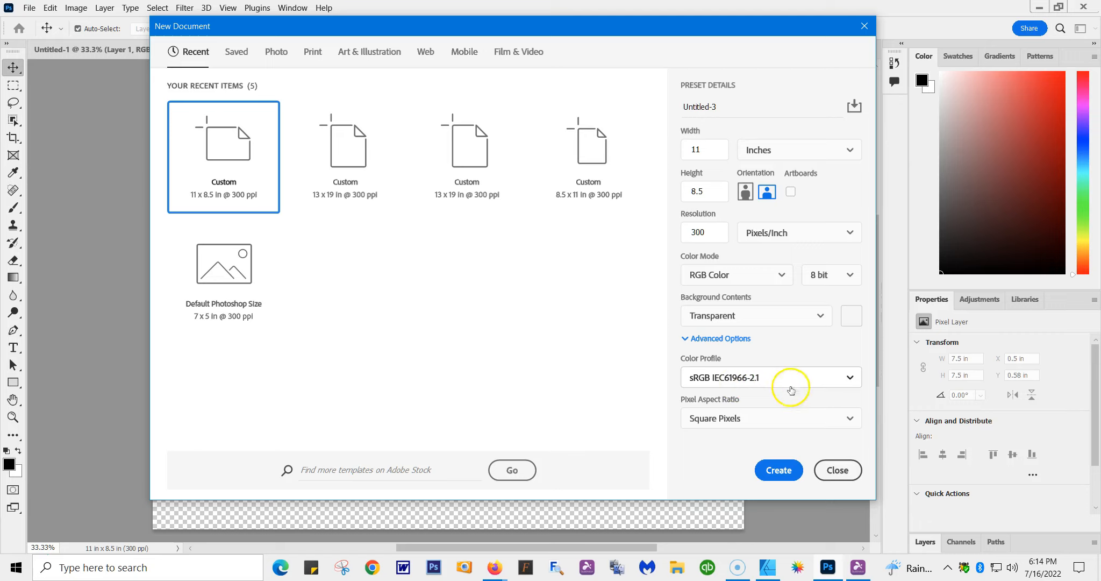
{"action": "left_click", "coordinate": [848, 418]}
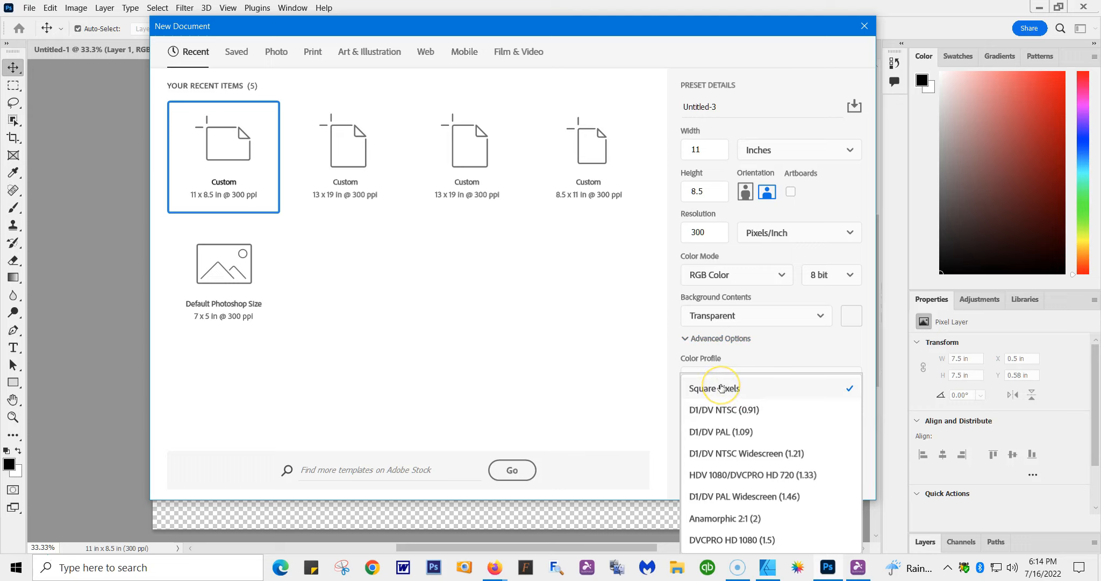
{"action": "left_click", "coordinate": [722, 388]}
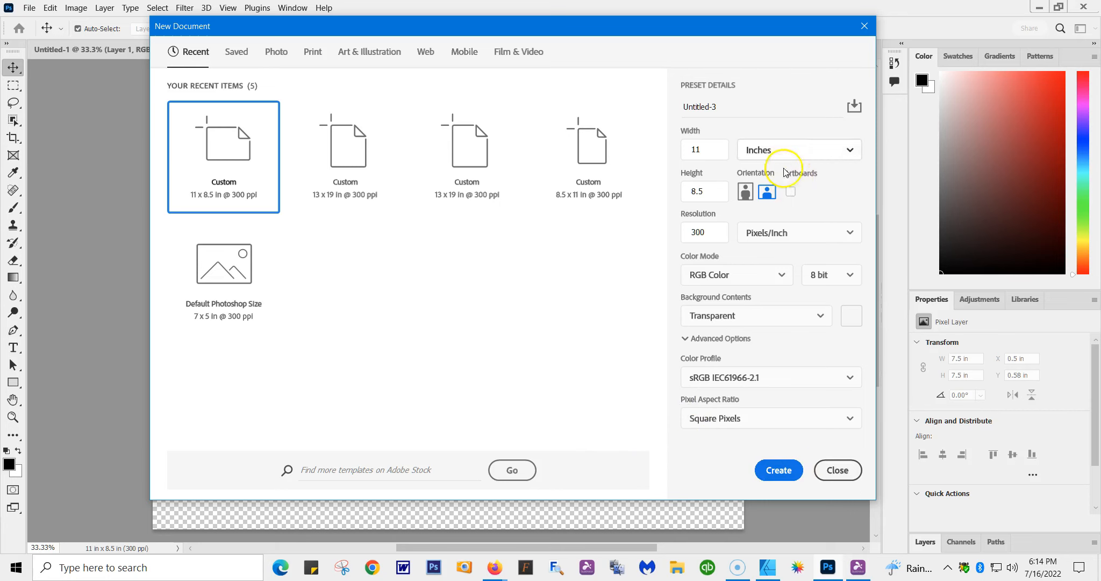
{"action": "left_click", "coordinate": [783, 471]}
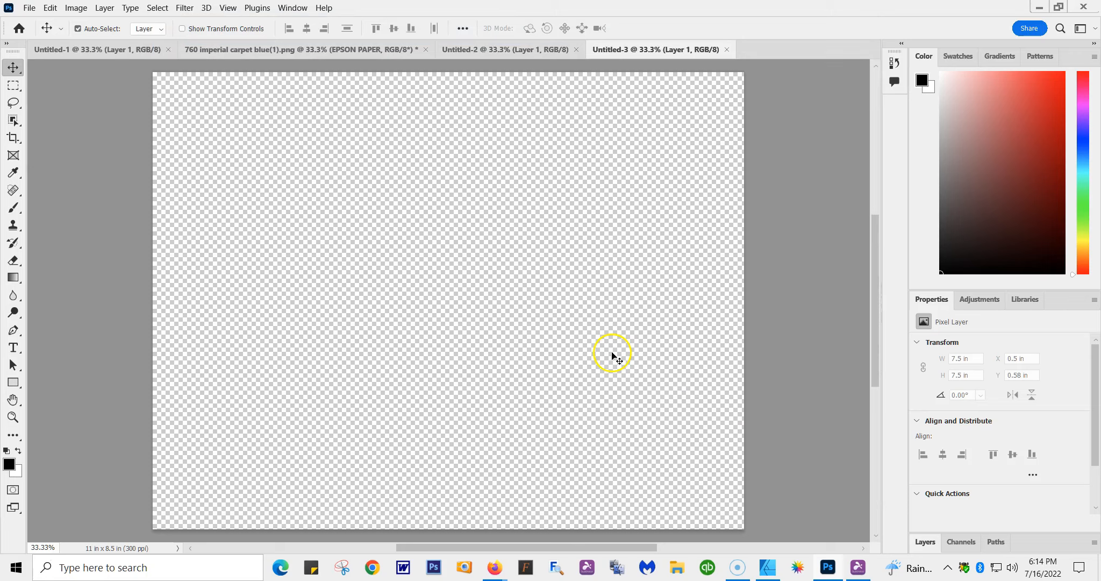
- Open the image Best_Teacher_Ever_Tumbler.png from the Downloads 2 folder
{"action": "left_click", "coordinate": [29, 9]}
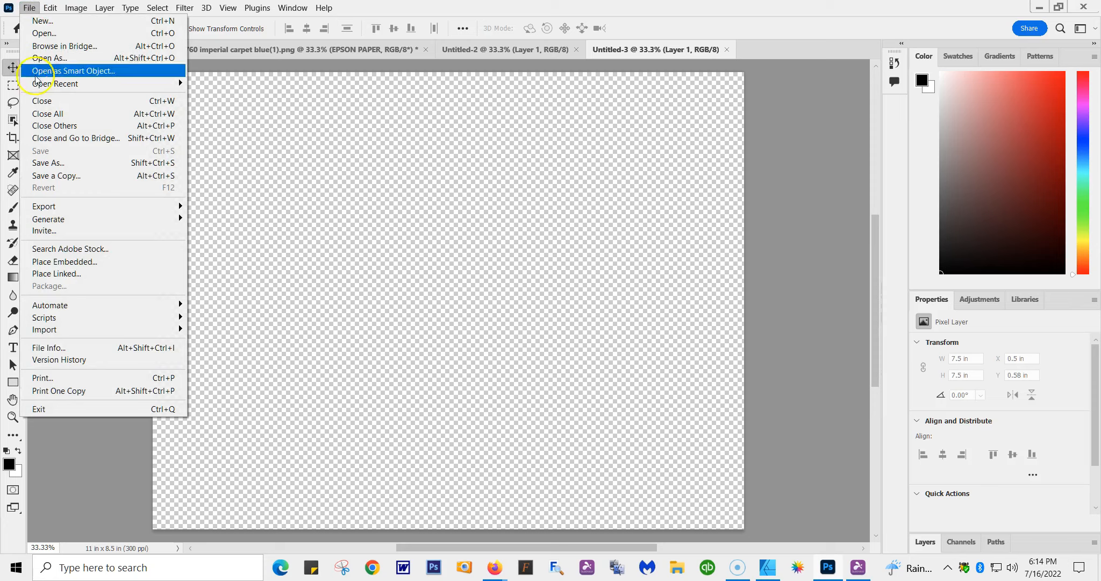
{"action": "left_click", "coordinate": [54, 33]}
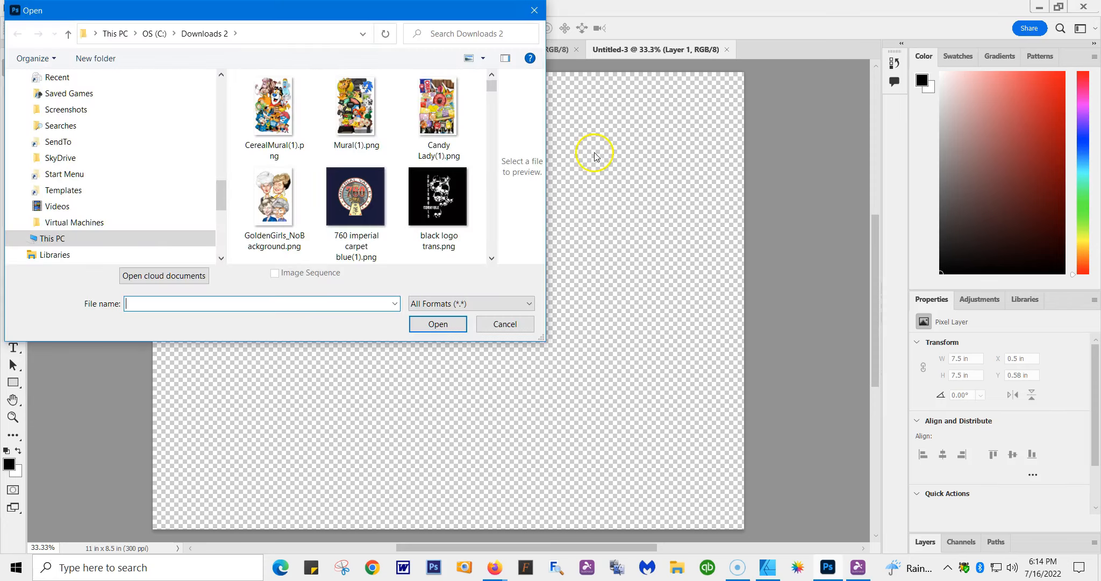
{"action": "left_click", "coordinate": [491, 258]}
{"action": "left_click", "coordinate": [491, 259]}
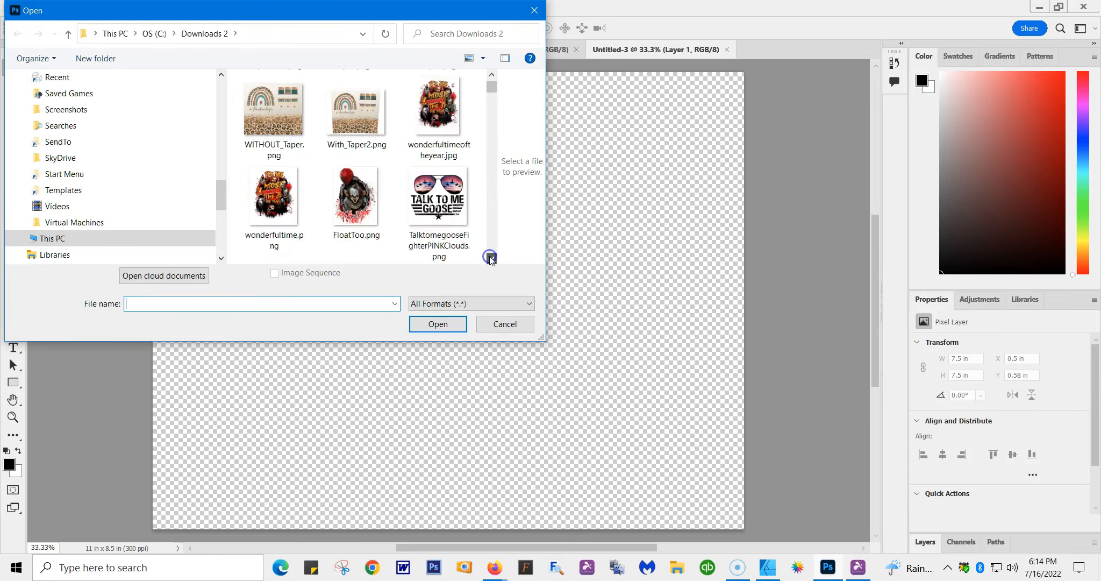
{"action": "left_click", "coordinate": [491, 259]}
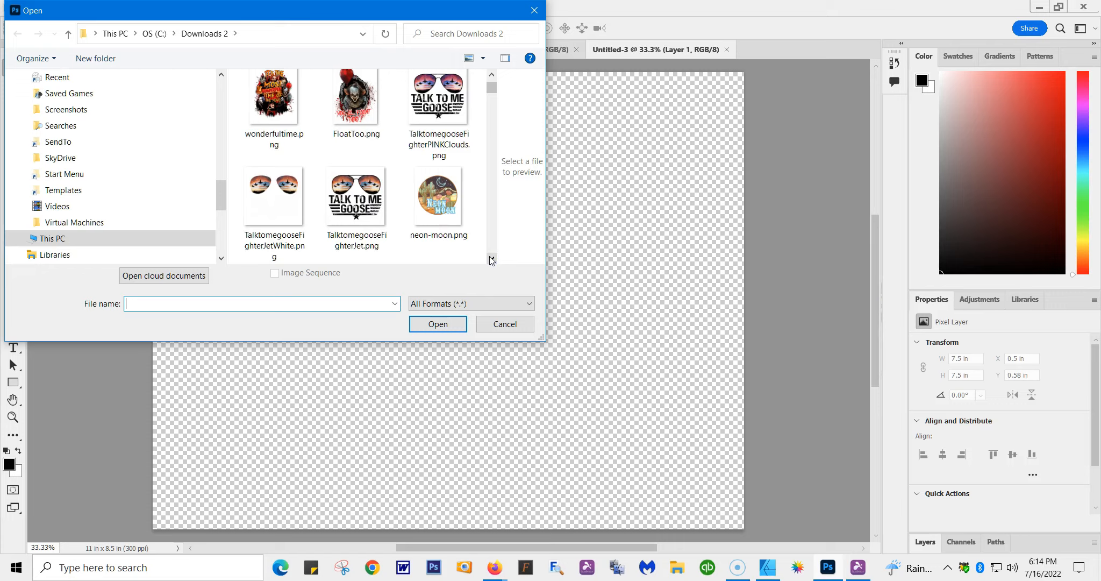
{"action": "left_click", "coordinate": [492, 259]}
{"action": "left_click", "coordinate": [492, 259]}
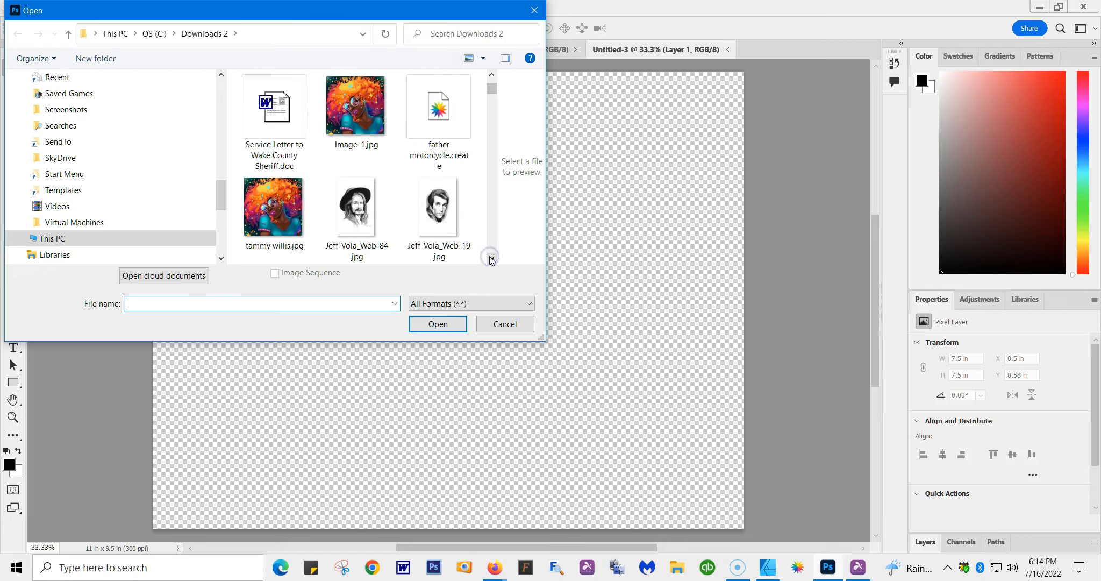
{"action": "left_click", "coordinate": [491, 259]}
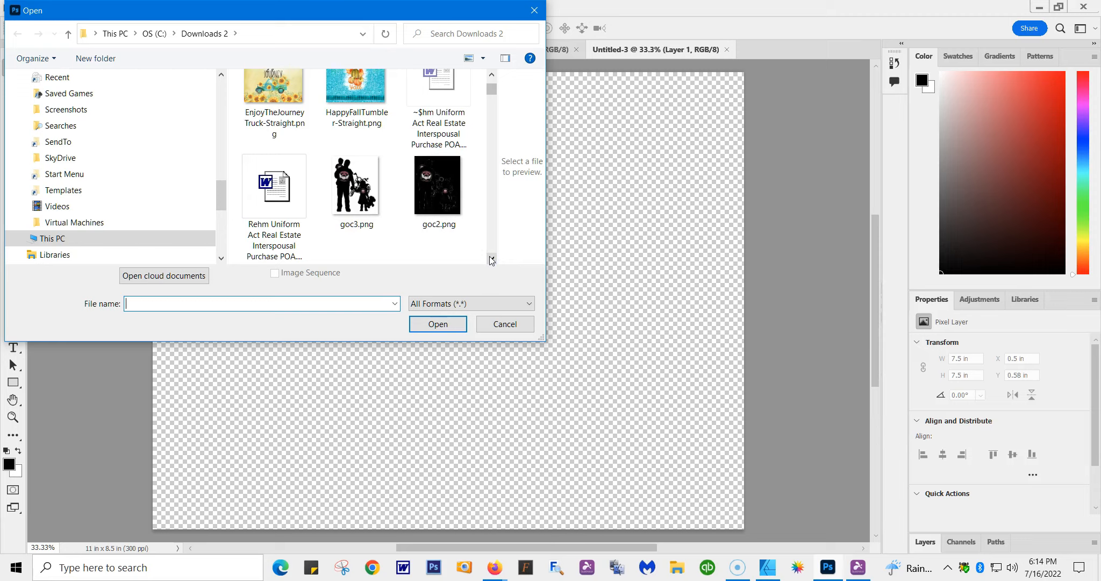
{"action": "left_click", "coordinate": [491, 259]}
{"action": "left_click", "coordinate": [491, 259]}
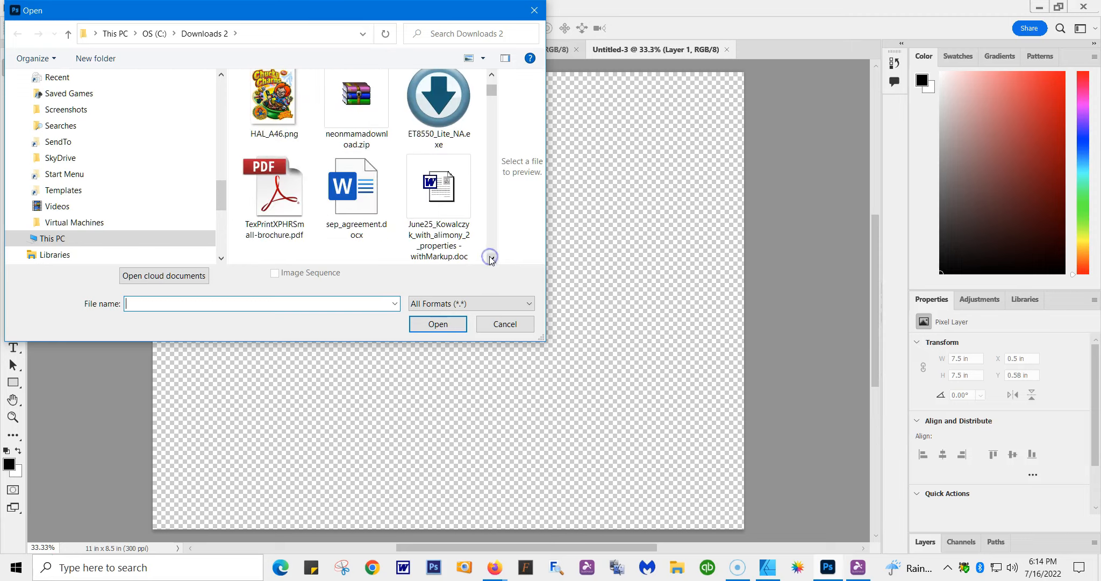
{"action": "left_click", "coordinate": [491, 259]}
{"action": "left_click", "coordinate": [491, 259]}
{"action": "left_click", "coordinate": [492, 259]}
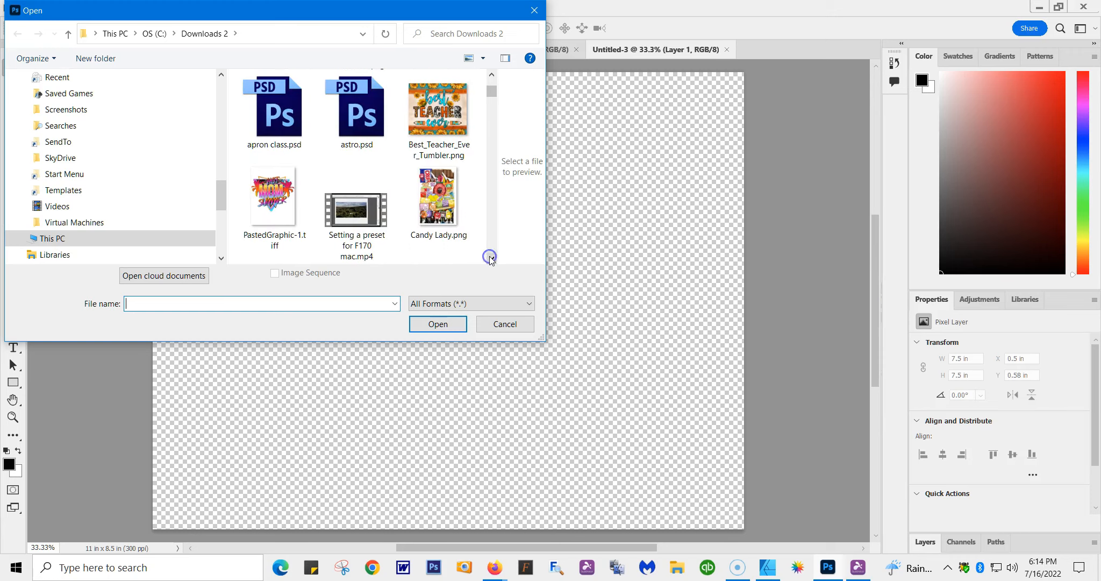
{"action": "double_click", "coordinate": [430, 108]}
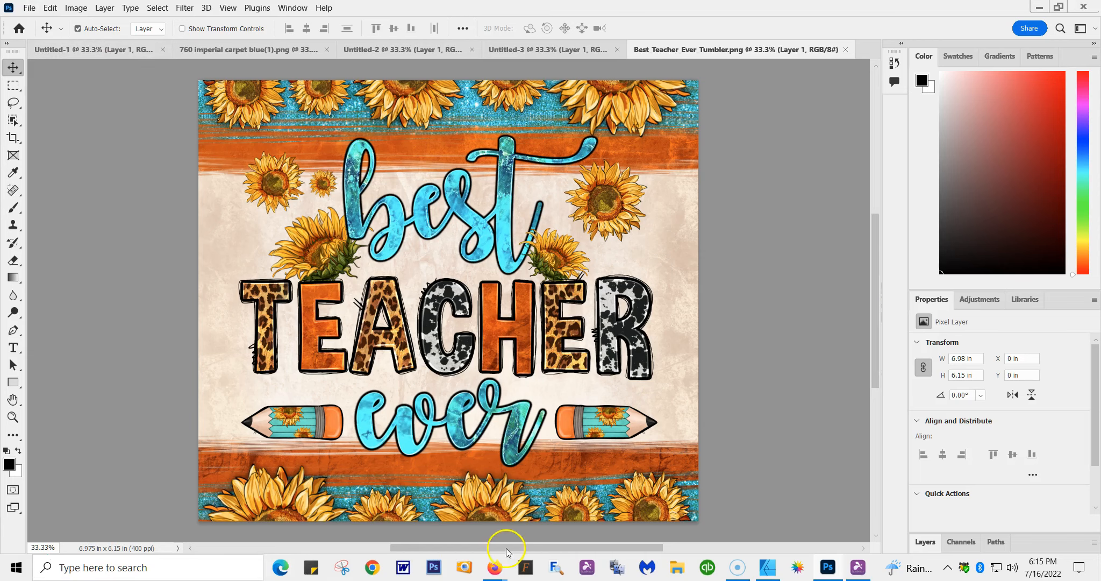
- Switch to Firefox and search Google for "epson f170" in a new tab
{"action": "mouse_move", "coordinate": [493, 570]}
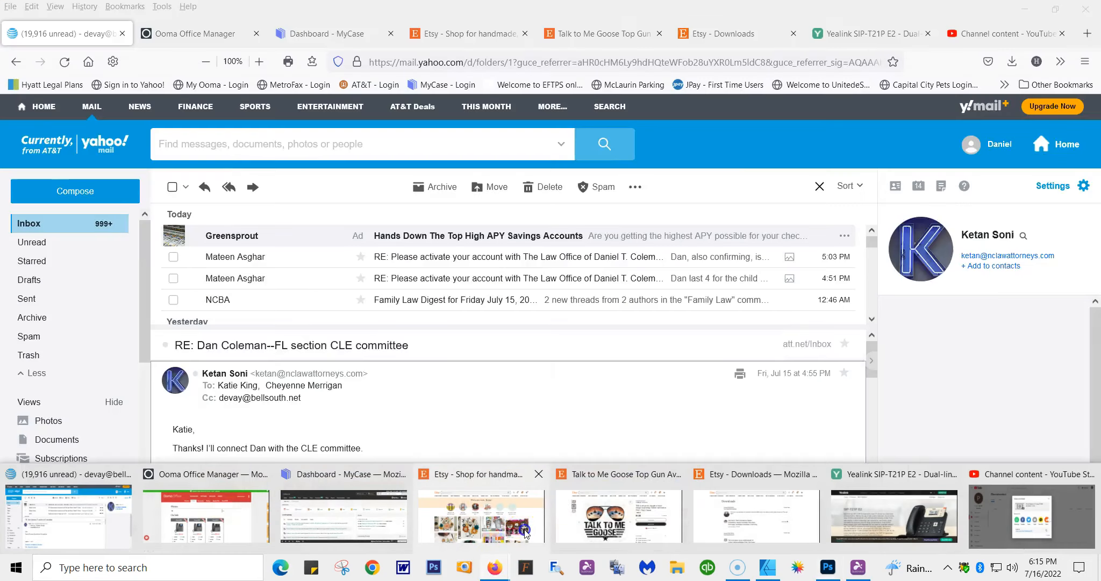
{"action": "left_click", "coordinate": [534, 476]}
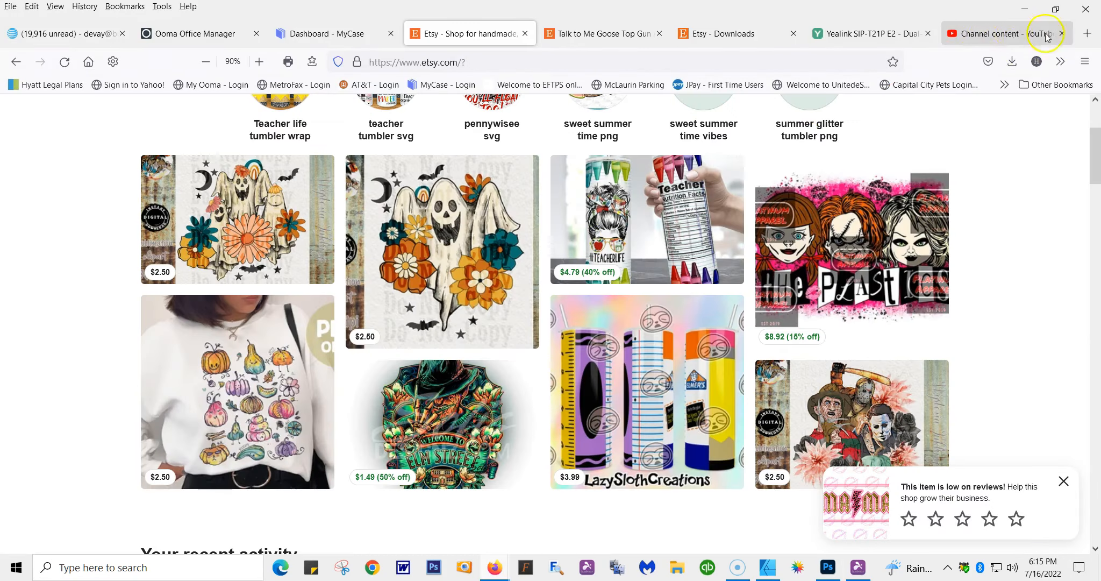
{"action": "left_click", "coordinate": [1089, 33]}
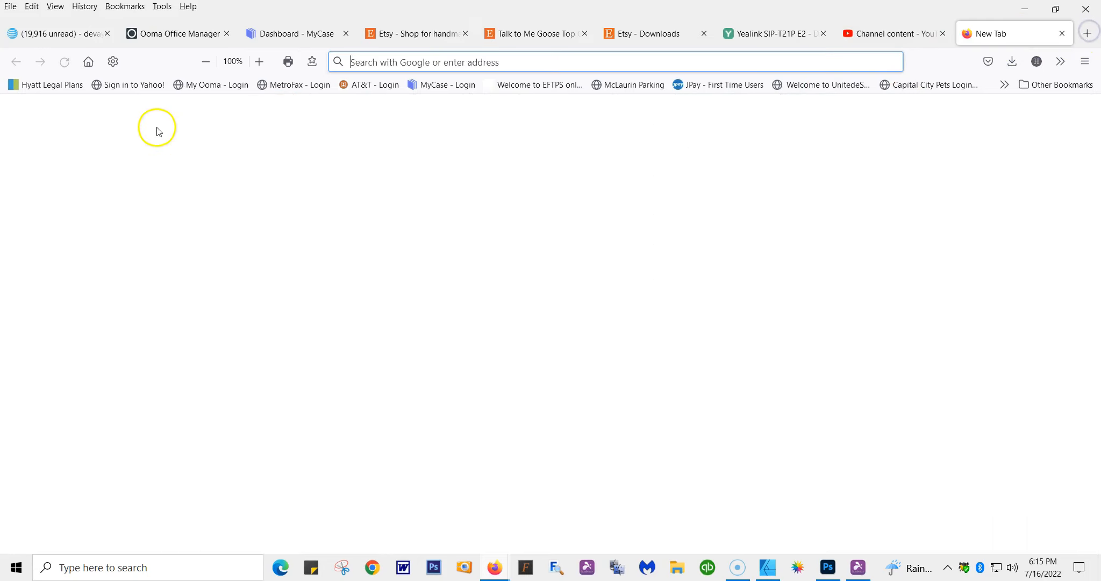
{"action": "left_click", "coordinate": [88, 61]}
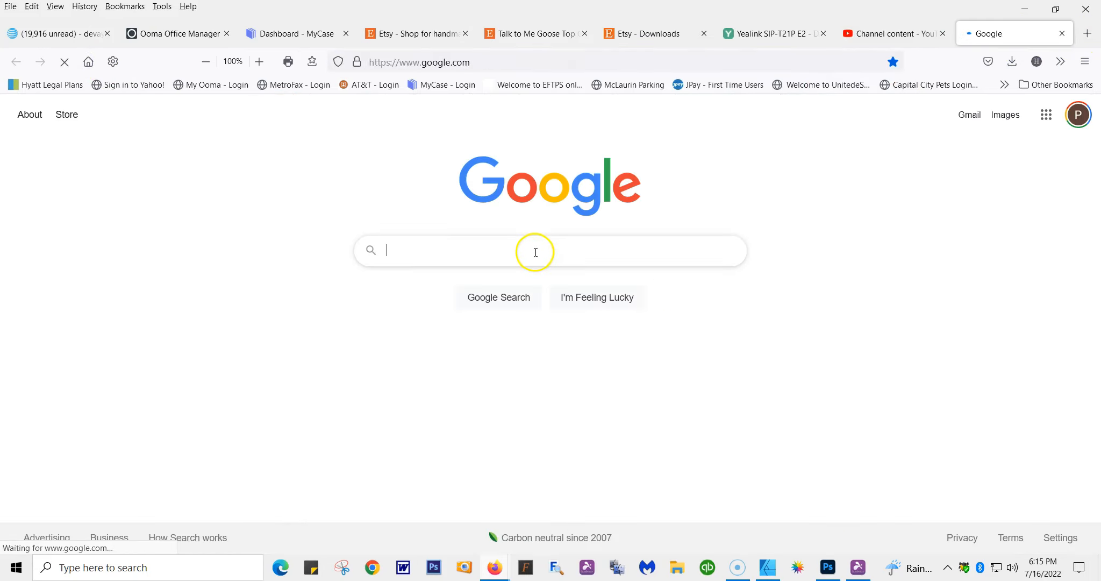
{"action": "left_click", "coordinate": [505, 252]}
{"action": "type", "text": "eps"}
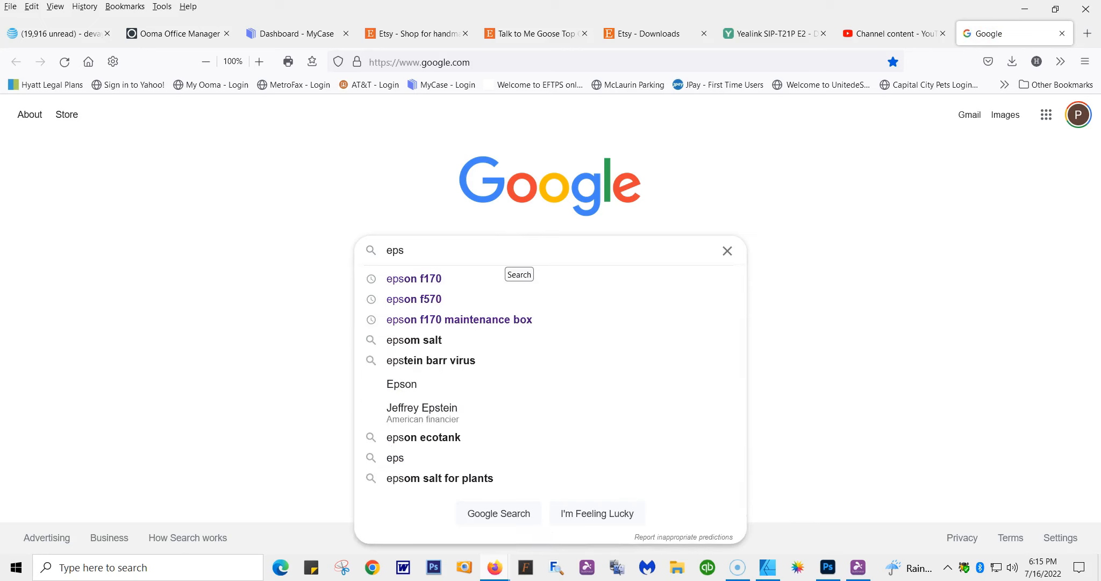
{"action": "type", "text": "on f170"}
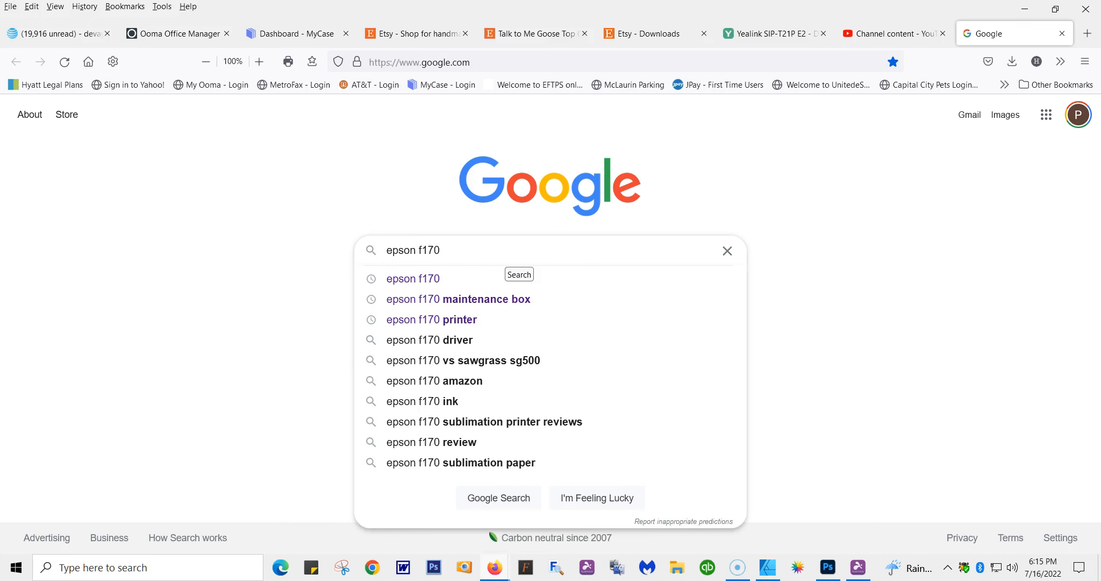
{"action": "key", "text": "Return"}
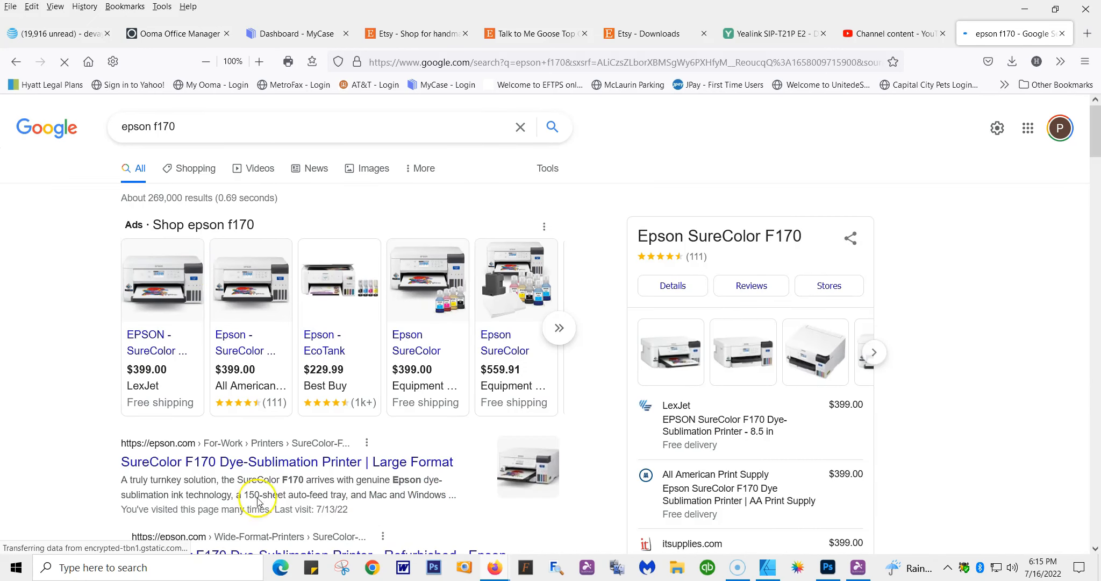
- Open the support page for the SureColor F170 on Epson's website and expand its driver downloads
{"action": "left_click", "coordinate": [170, 445]}
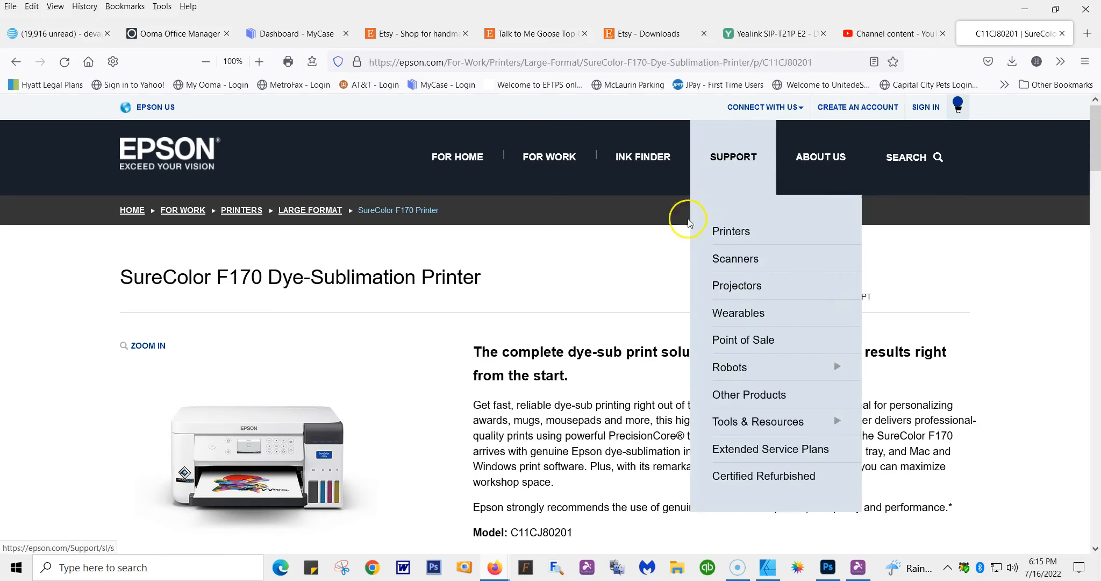
{"action": "left_click_drag", "start_coordinate": [1094, 164], "coordinate": [1097, 235]}
{"action": "left_click", "coordinate": [700, 227]}
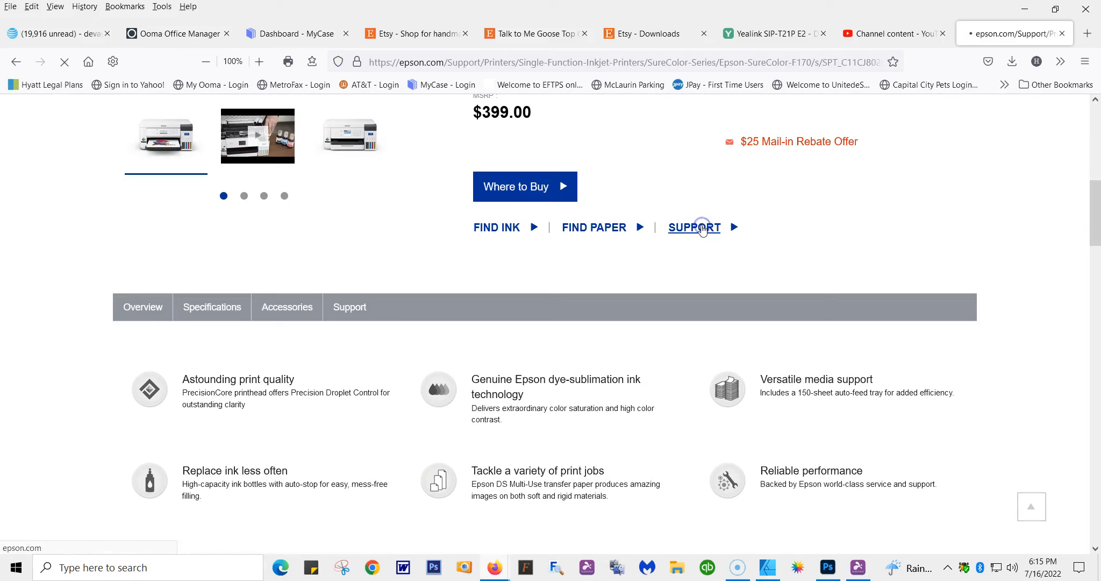
{"action": "left_click_drag", "start_coordinate": [1084, 146], "coordinate": [1077, 252]}
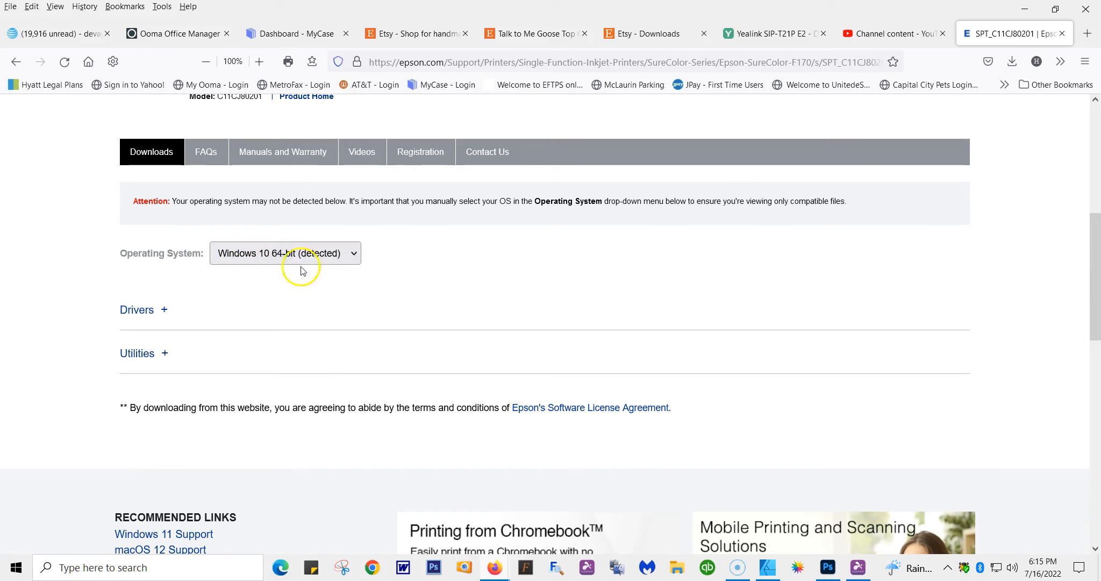
{"action": "left_click", "coordinate": [164, 310]}
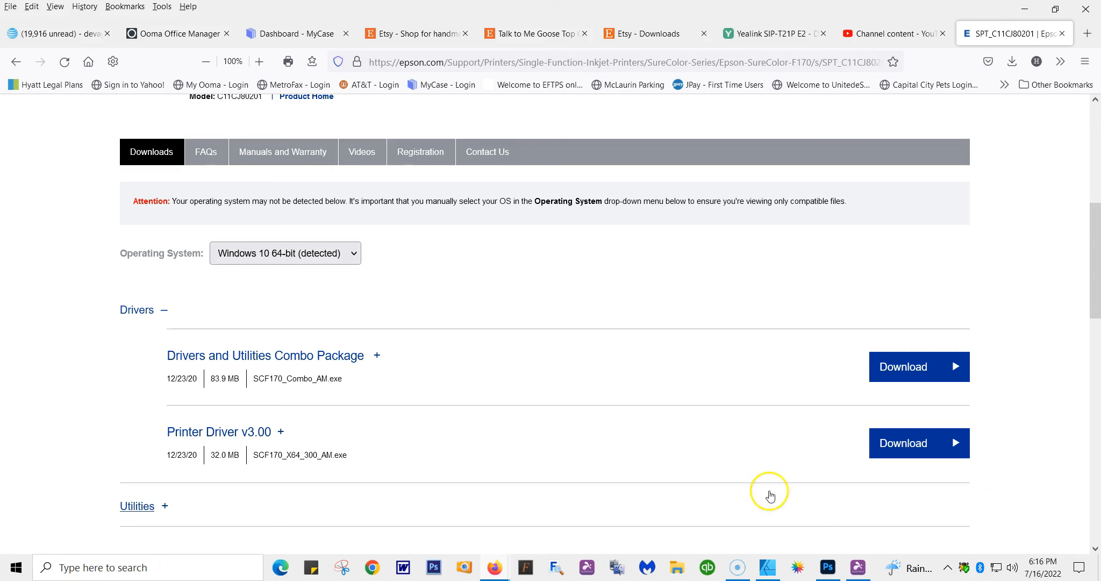
- Switch back to Photoshop and choose SC-F100 Series(Network) as the printer in the teacher design's print settings
{"action": "left_click", "coordinate": [828, 568]}
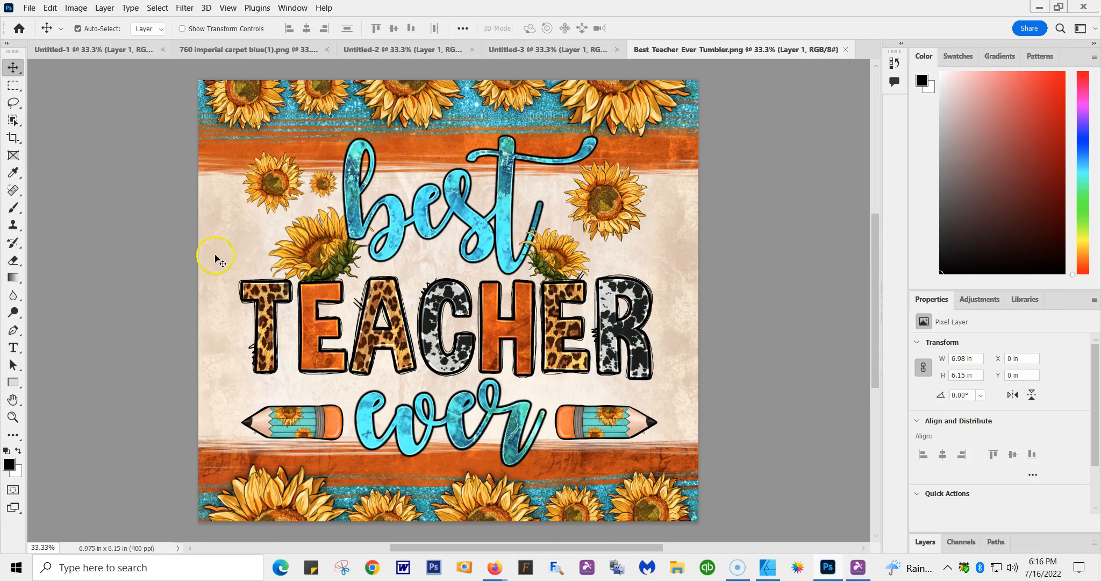
{"action": "left_click", "coordinate": [29, 8]}
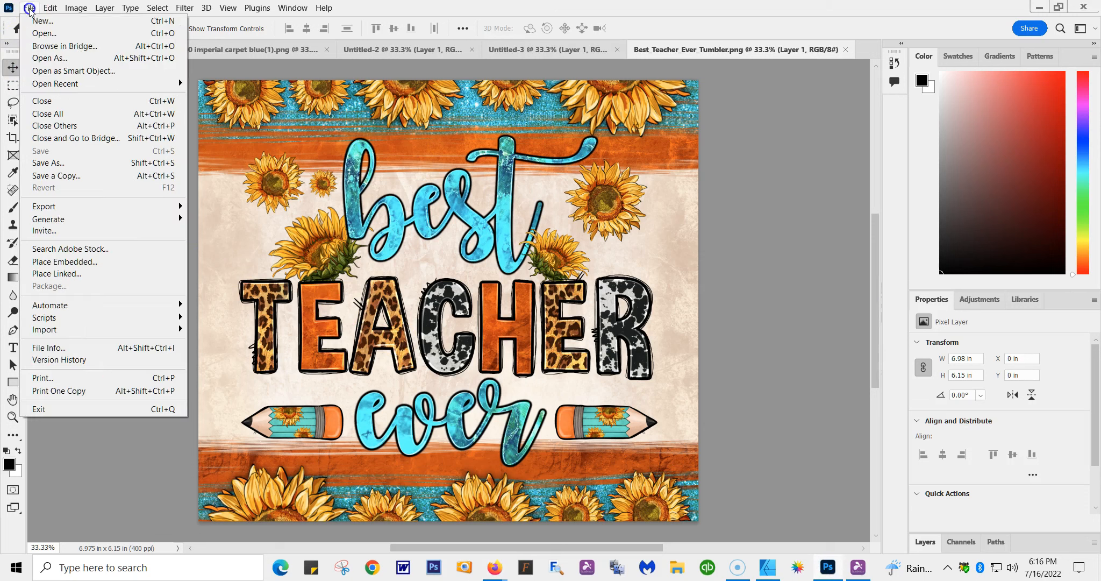
{"action": "left_click", "coordinate": [79, 381]}
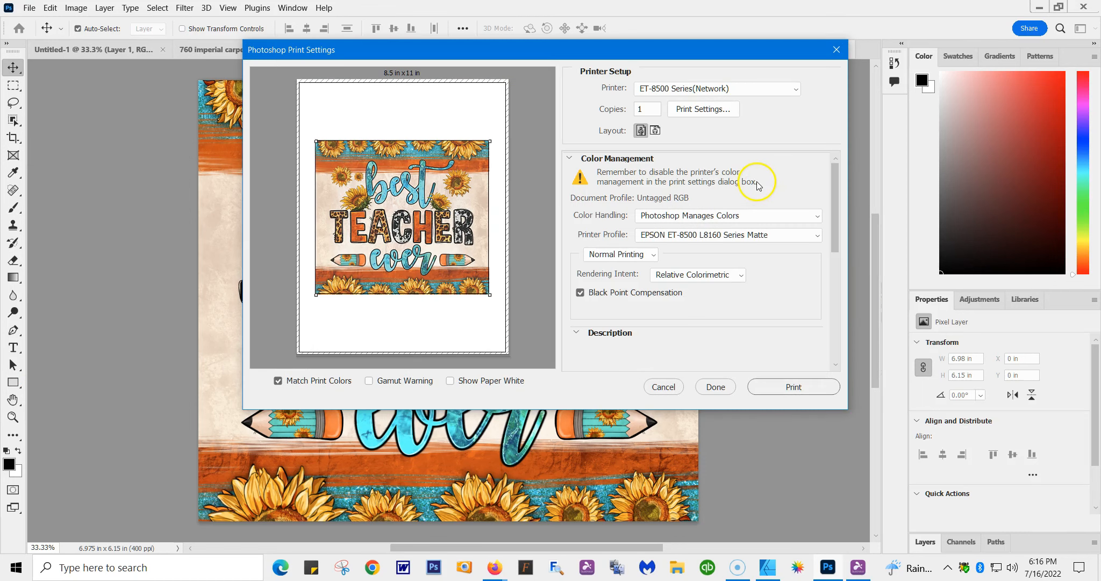
{"action": "left_click", "coordinate": [795, 89]}
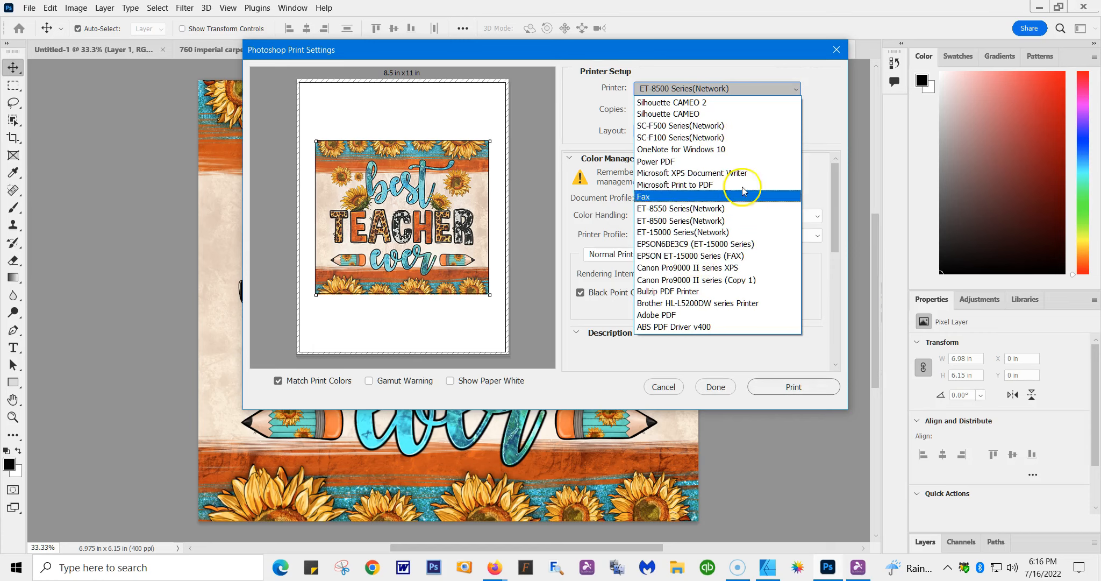
{"action": "left_click", "coordinate": [666, 139]}
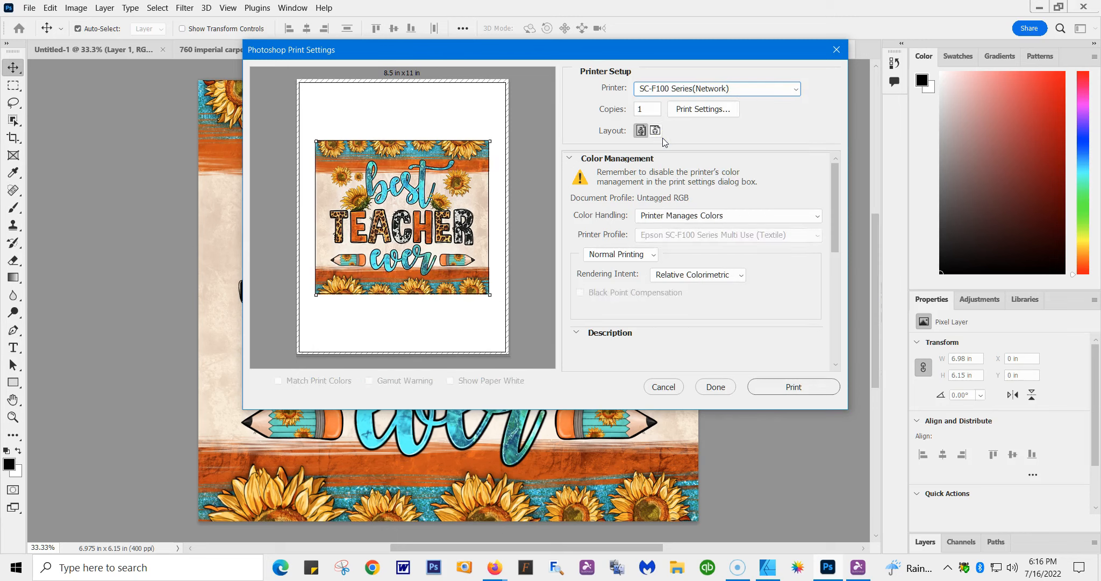
- Set the paper type to DS Transfer Multi Use/Textile in the SC-F100 printer's properties
{"action": "left_click", "coordinate": [715, 111]}
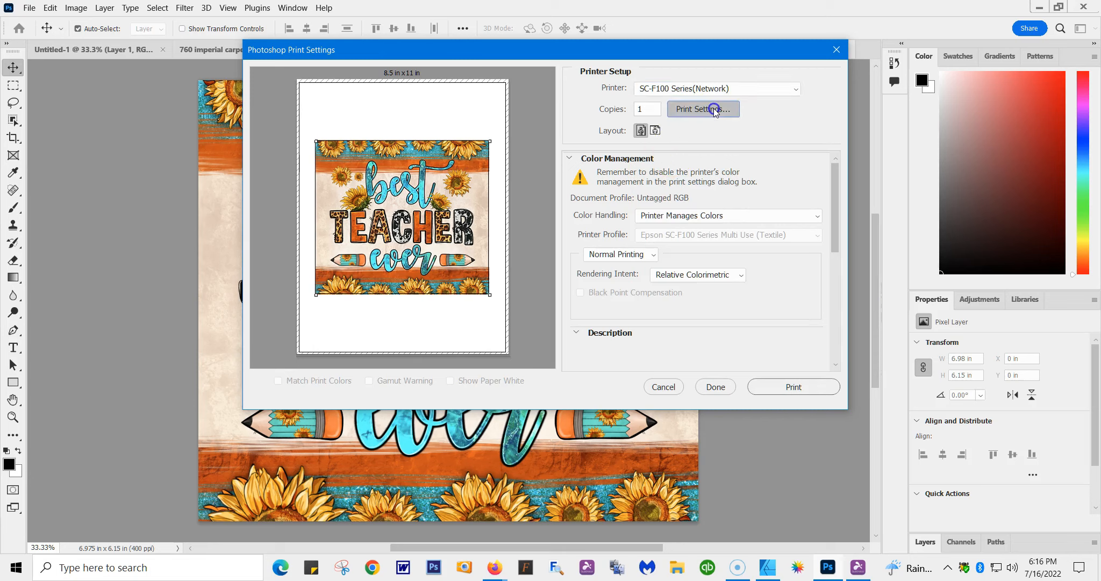
{"action": "left_click", "coordinate": [714, 110]}
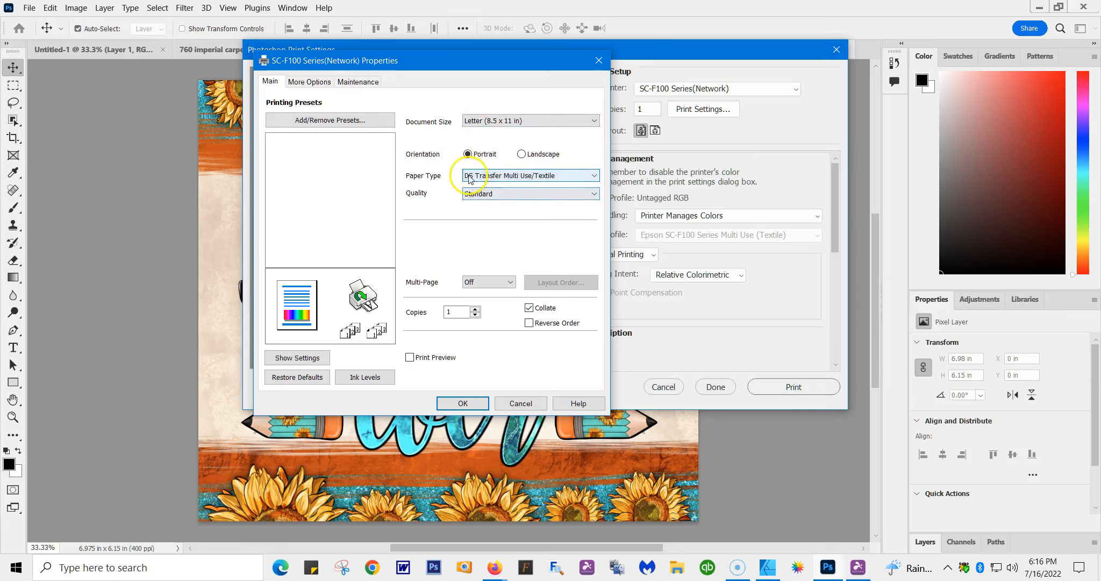
{"action": "left_click", "coordinate": [595, 177]}
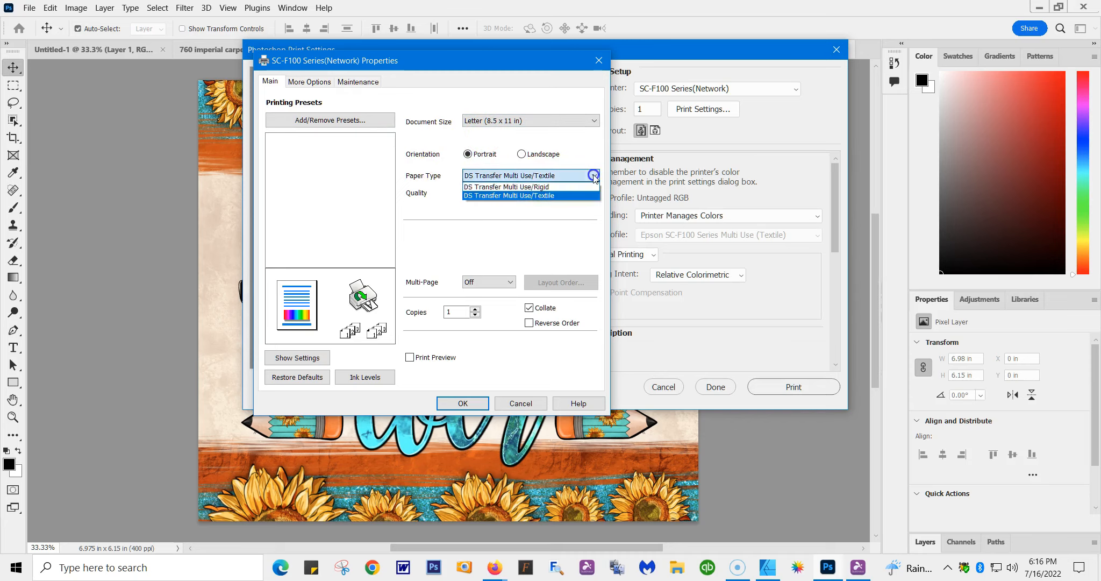
{"action": "left_click", "coordinate": [535, 196]}
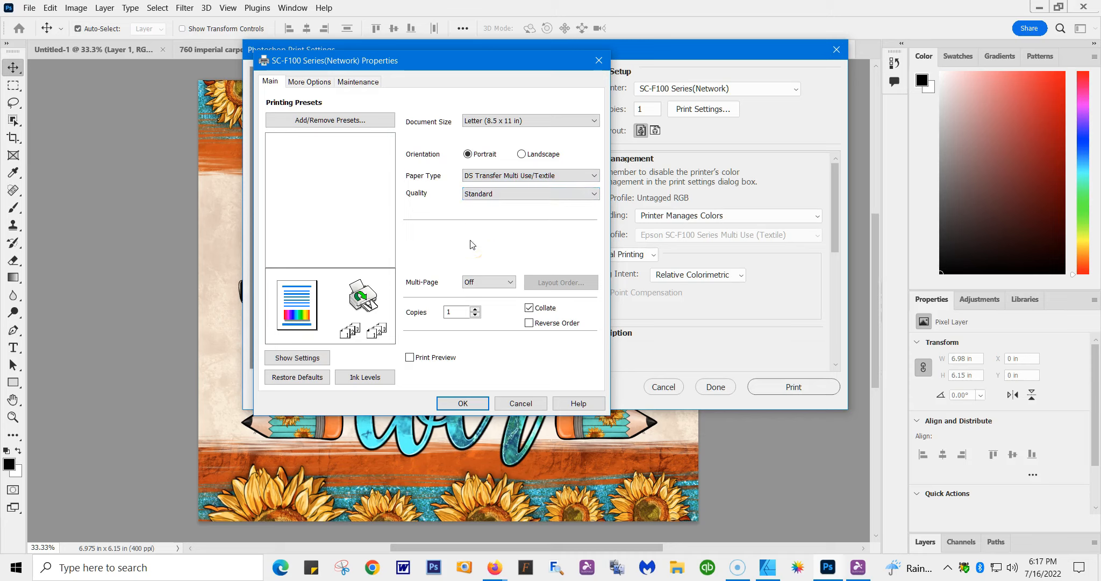
- Enable Print Preview in the SC-F100 printer's properties and accept the custom color correction with No Color Adjustment
{"action": "left_click", "coordinate": [409, 358]}
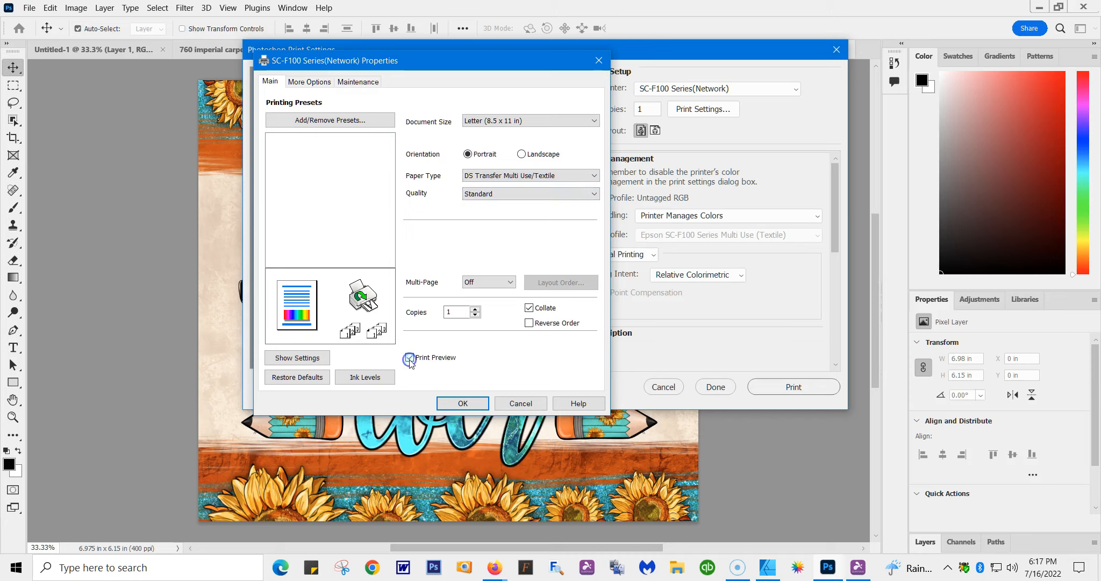
{"action": "left_click", "coordinate": [304, 83]}
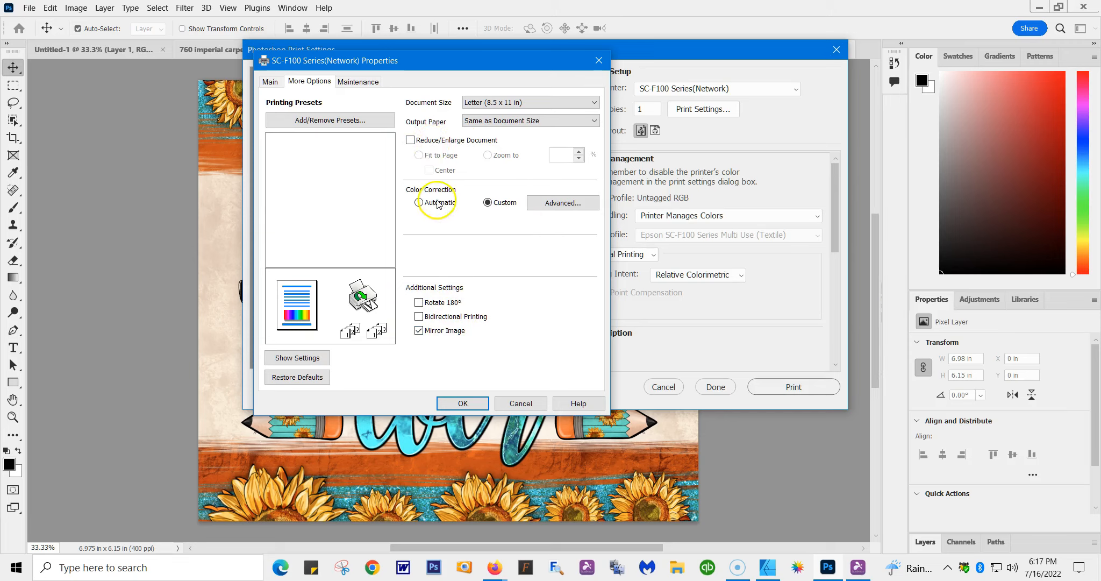
{"action": "left_click", "coordinate": [562, 204]}
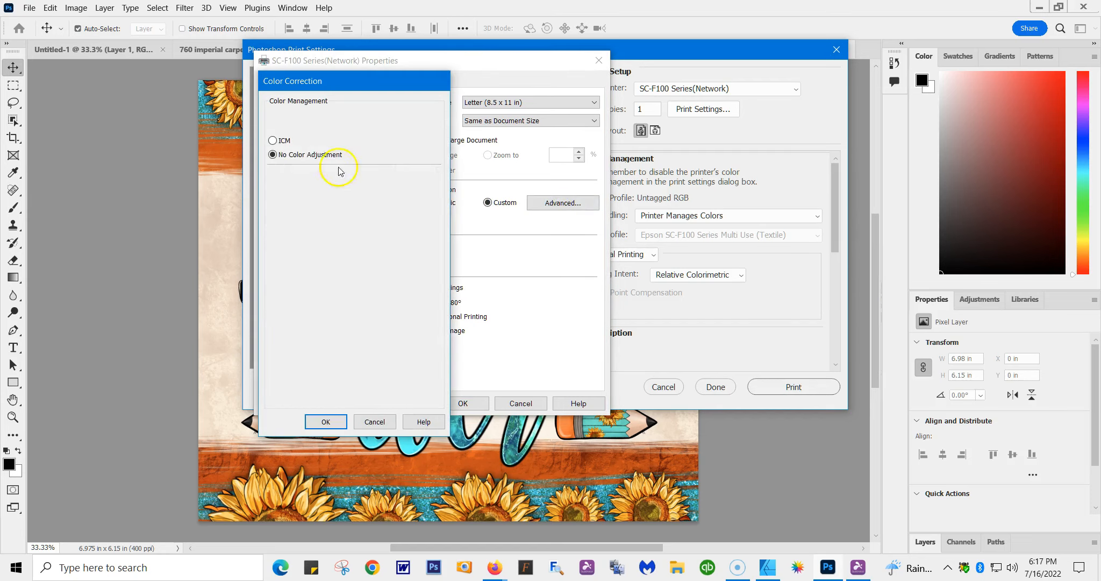
{"action": "left_click", "coordinate": [324, 422]}
{"action": "left_click", "coordinate": [462, 404]}
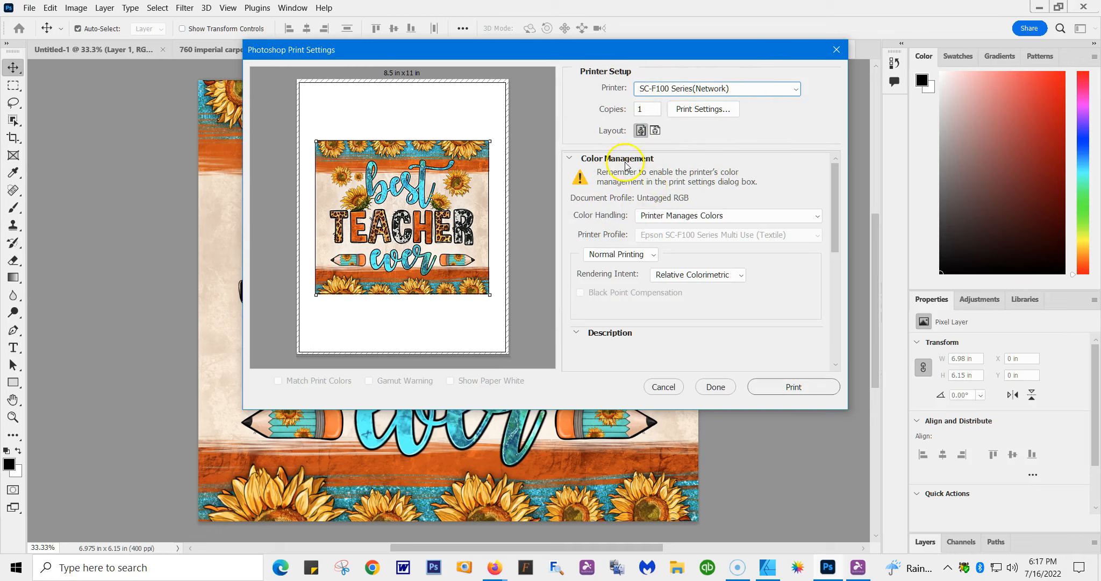
- Set Color Handling to Photoshop Manages Colors and recheck the printer's properties without changing them
{"action": "left_click", "coordinate": [817, 216]}
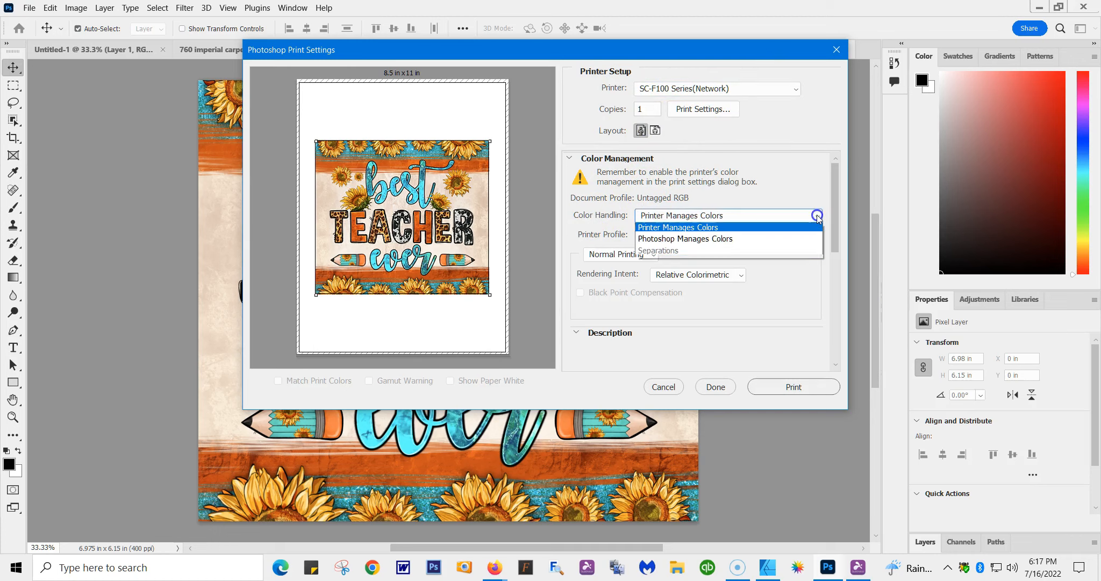
{"action": "left_click", "coordinate": [720, 240]}
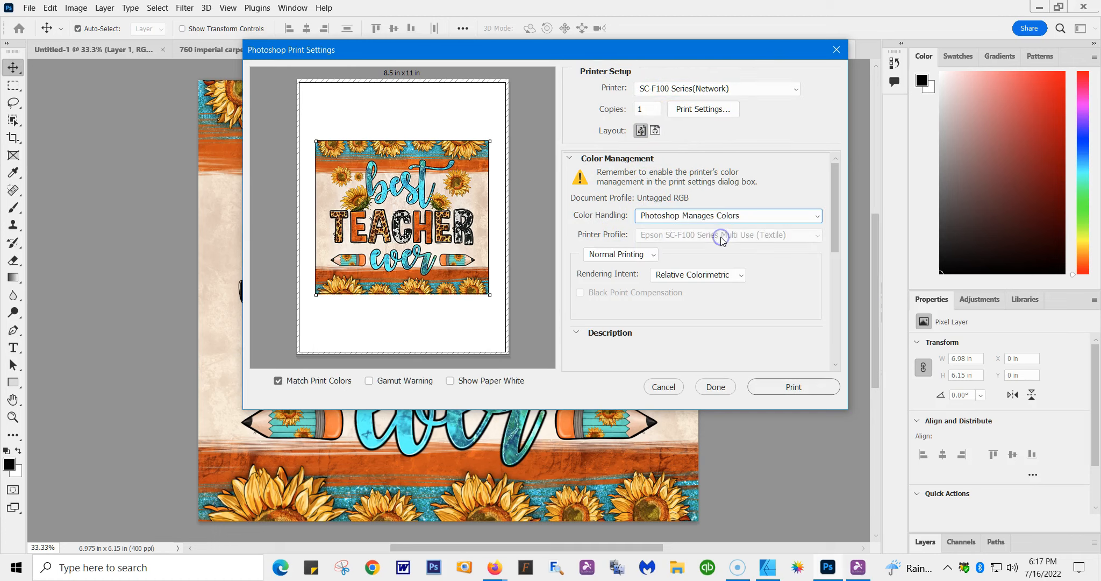
{"action": "left_click", "coordinate": [715, 209]}
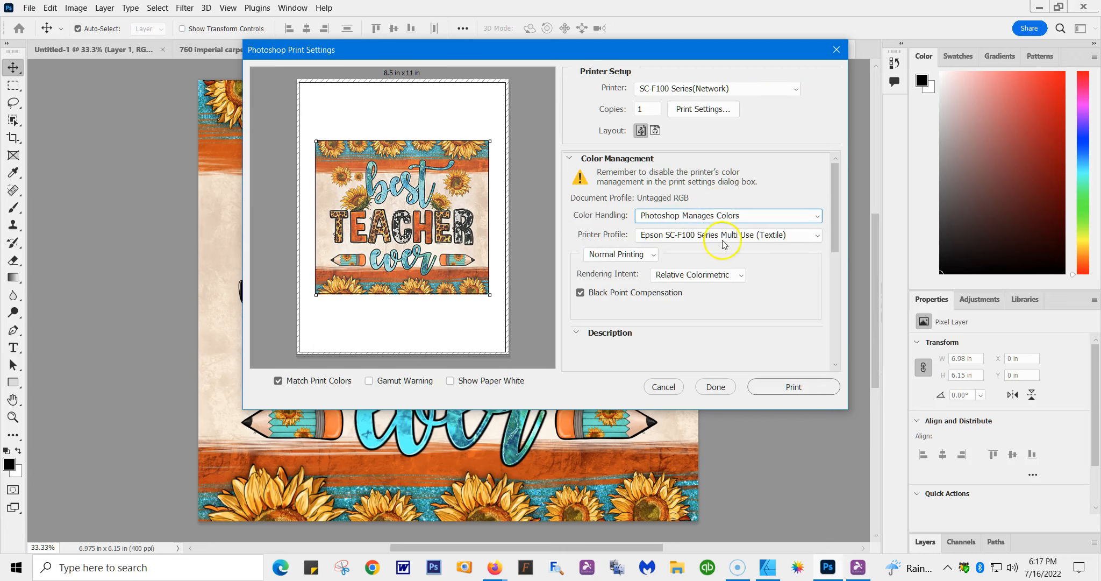
{"action": "left_click", "coordinate": [721, 112]}
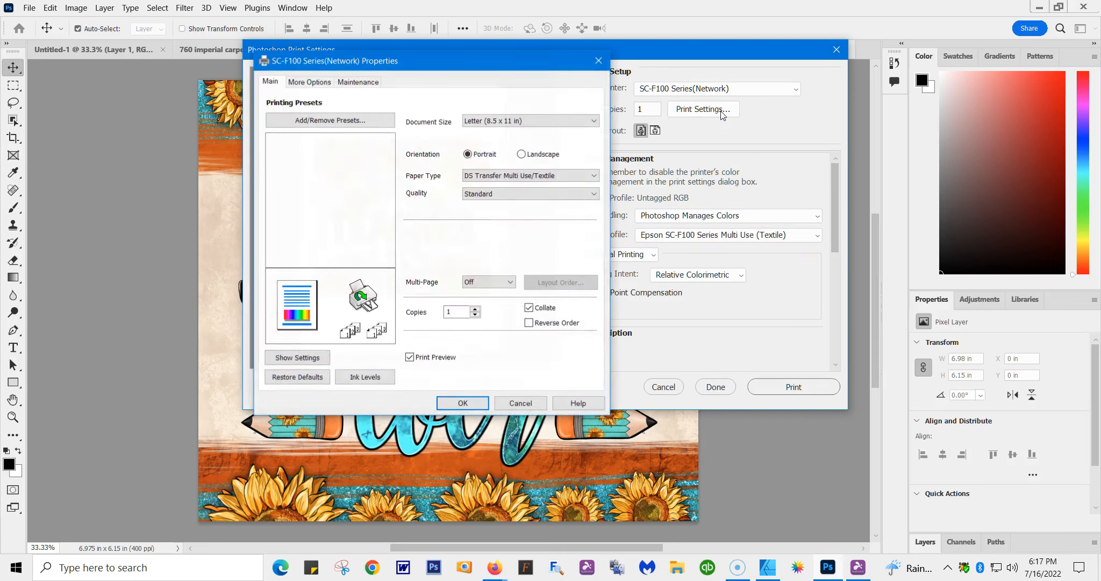
{"action": "left_click", "coordinate": [523, 403]}
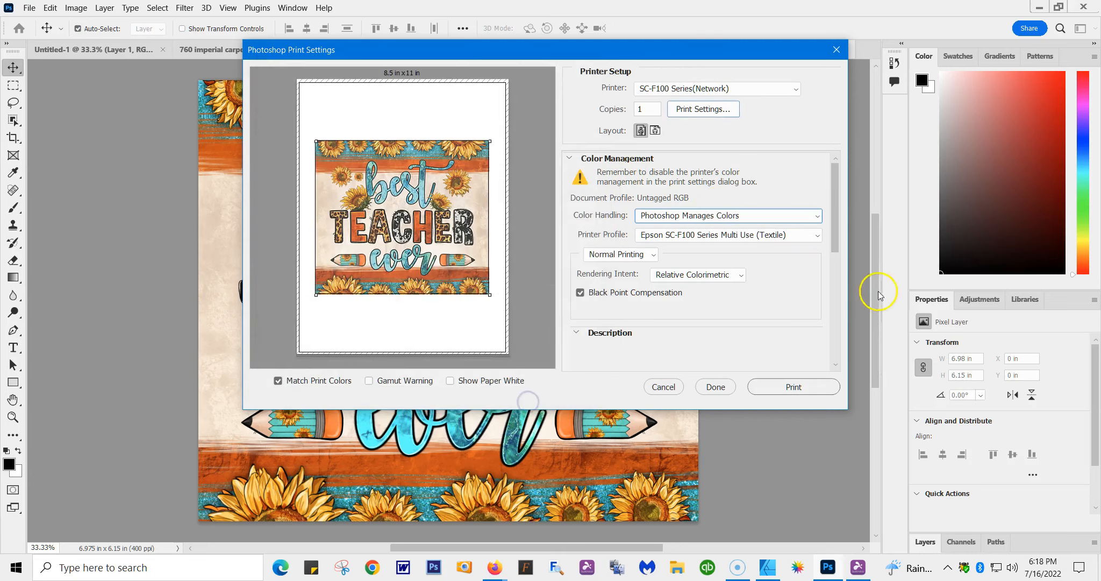
- Choose Epson SC-F100 Series Multi Use (Textile) as the printer profile with Relative Colorimetric as the rendering intent
{"action": "left_click", "coordinate": [815, 235]}
{"action": "left_click", "coordinate": [755, 33]}
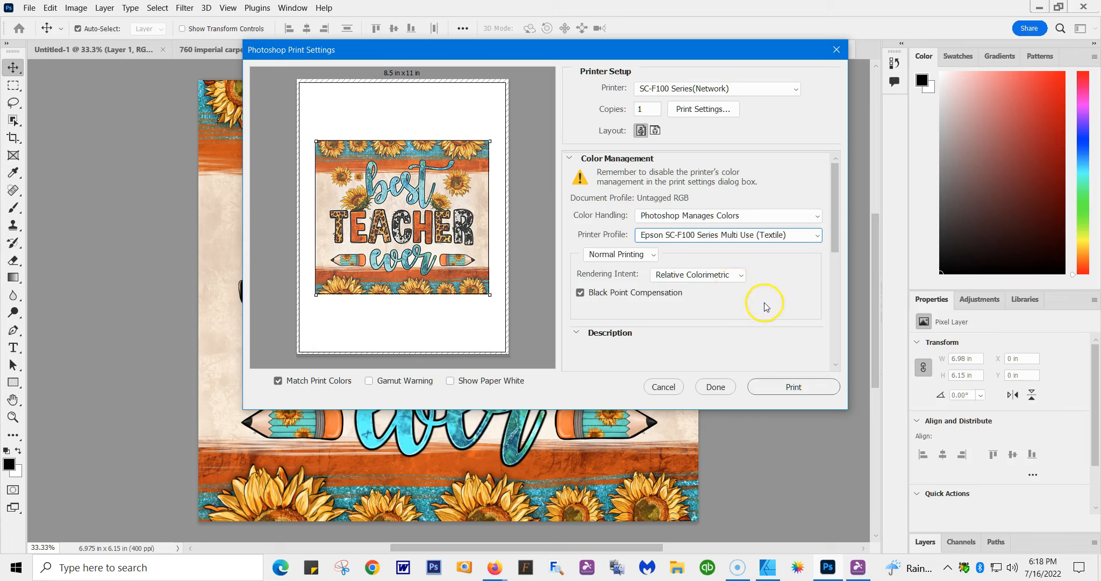
{"action": "left_click", "coordinate": [740, 275]}
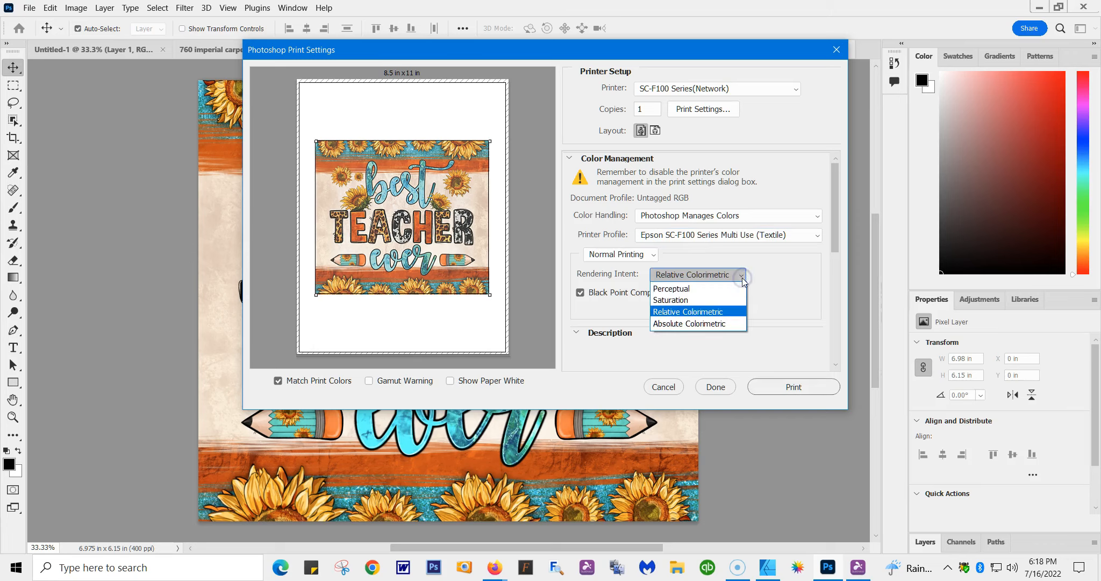
{"action": "left_click", "coordinate": [693, 276]}
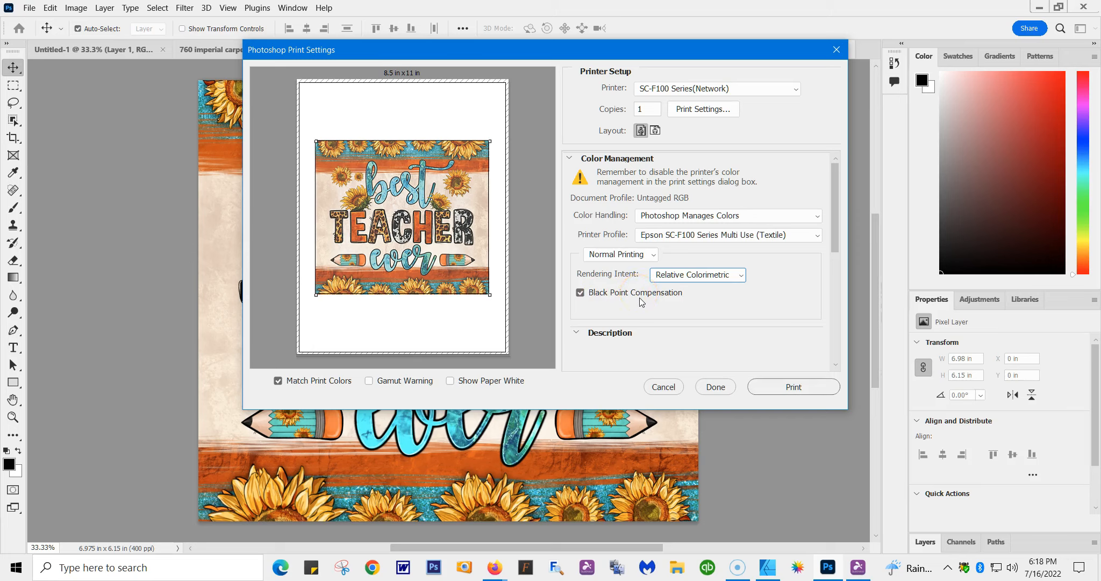
- Collapse the Description section in the print settings and return to the color management options
{"action": "left_click", "coordinate": [835, 364]}
{"action": "left_click", "coordinate": [574, 323]}
{"action": "left_click_drag", "start_coordinate": [835, 261], "coordinate": [846, 224]}
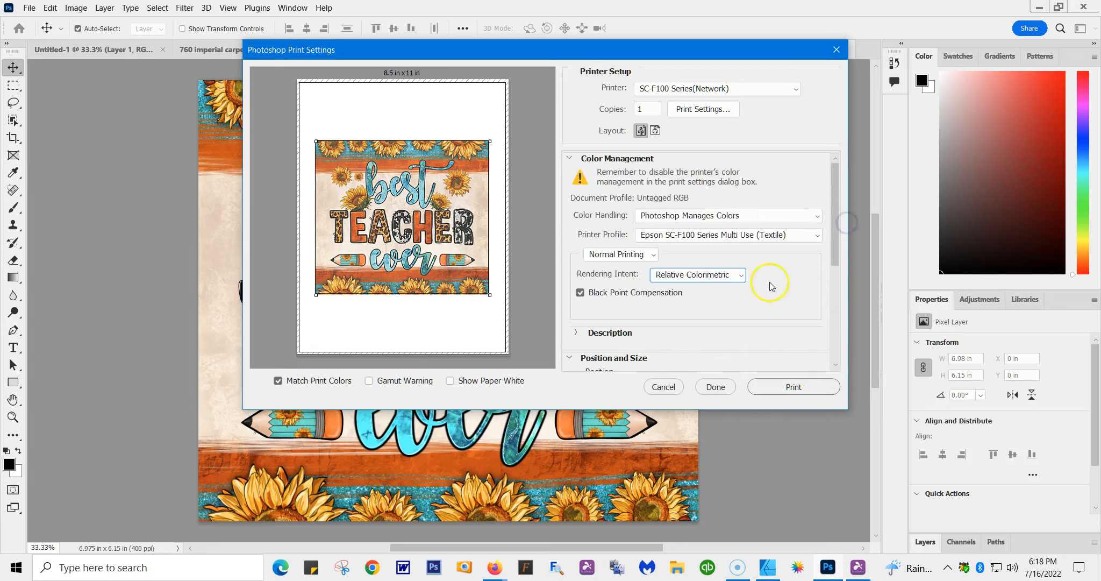
- Review the available printer profiles and keep Epson SC-F100 Series Multi Use (Textile) selected
{"action": "left_click", "coordinate": [809, 237]}
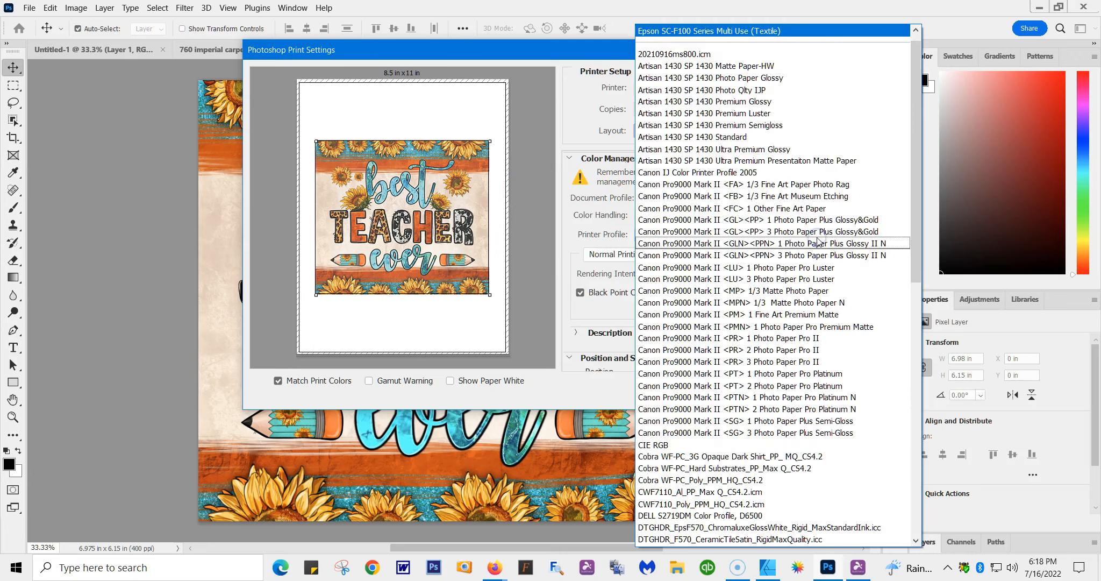
{"action": "left_click", "coordinate": [744, 31]}
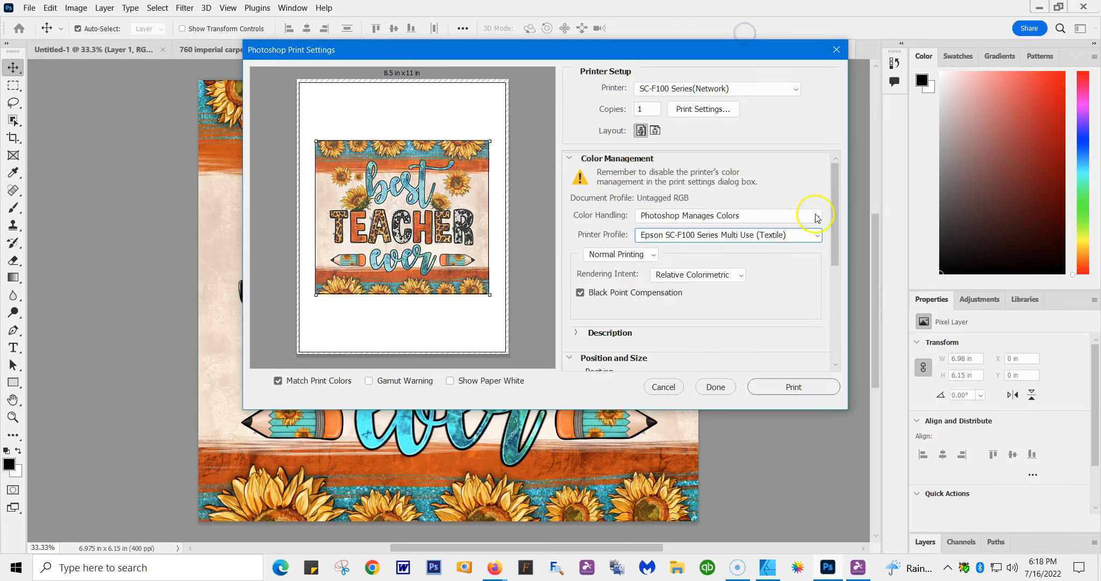
{"action": "left_click", "coordinate": [765, 244]}
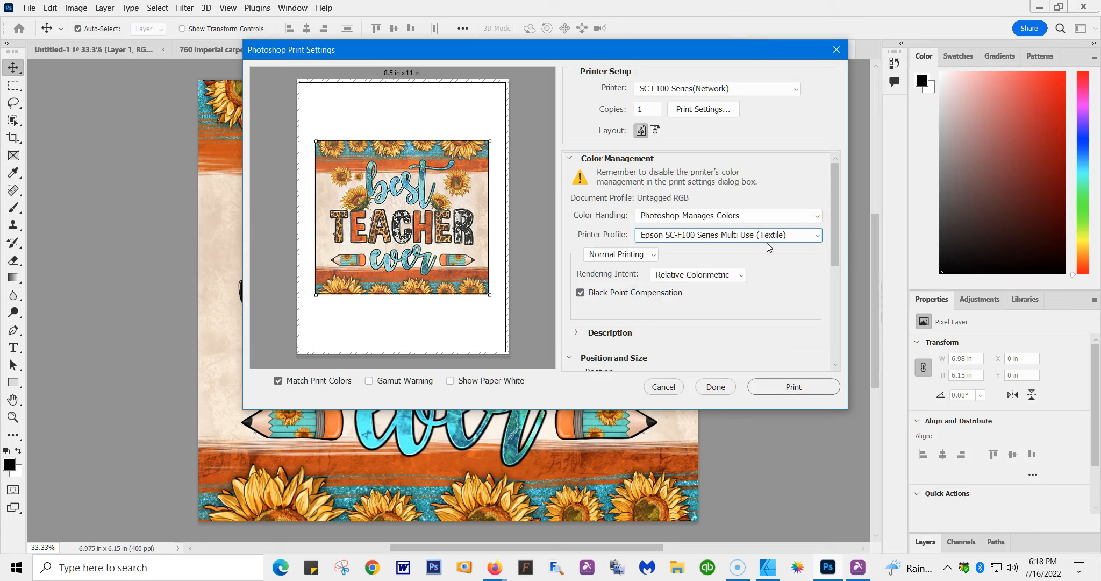